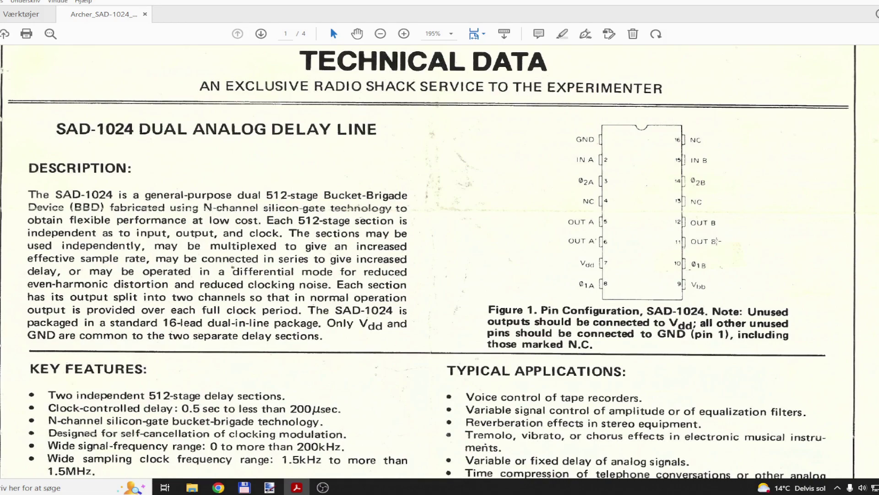
pyautogui.scroll(-1, 440, 261)
pyautogui.scroll(-1, 439, 261)
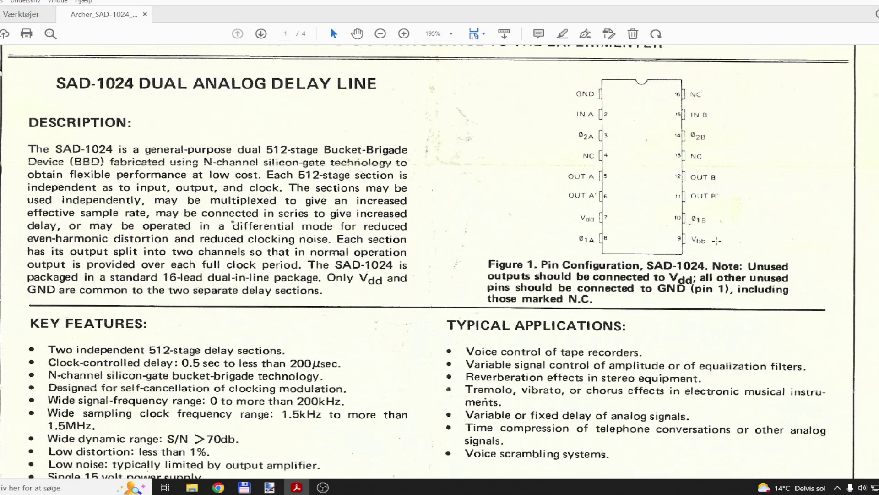
pyautogui.scroll(-1, 440, 261)
pyautogui.scroll(-1, 440, 261)
pyautogui.scroll(-1, 440, 261)
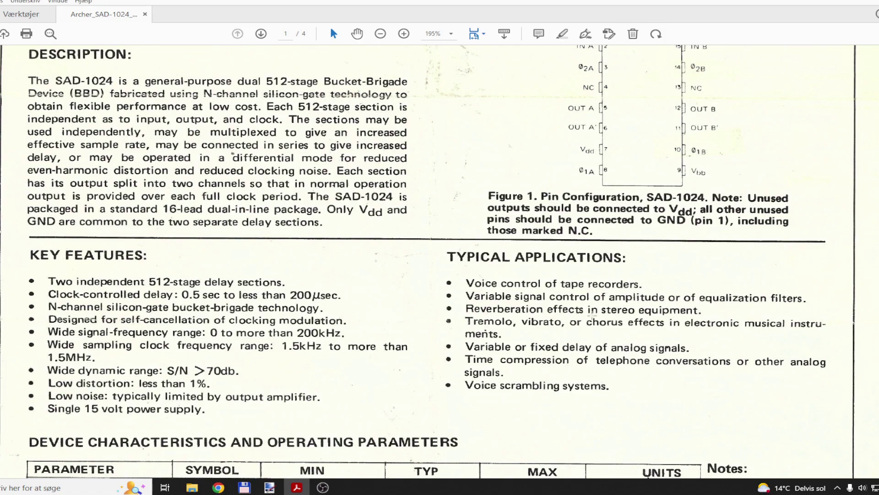
pyautogui.scroll(-2, 605, 331)
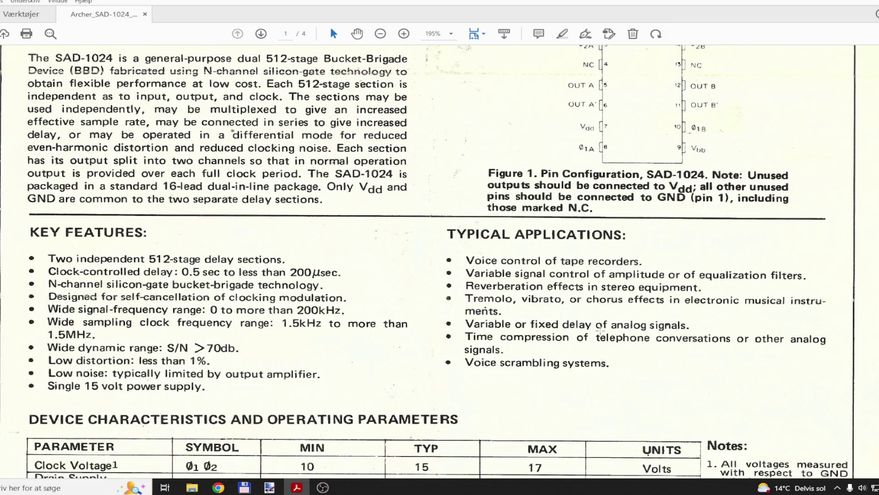
pyautogui.scroll(-2, 590, 302)
pyautogui.scroll(-2, 590, 299)
pyautogui.scroll(-2, 591, 299)
pyautogui.scroll(-1, 591, 299)
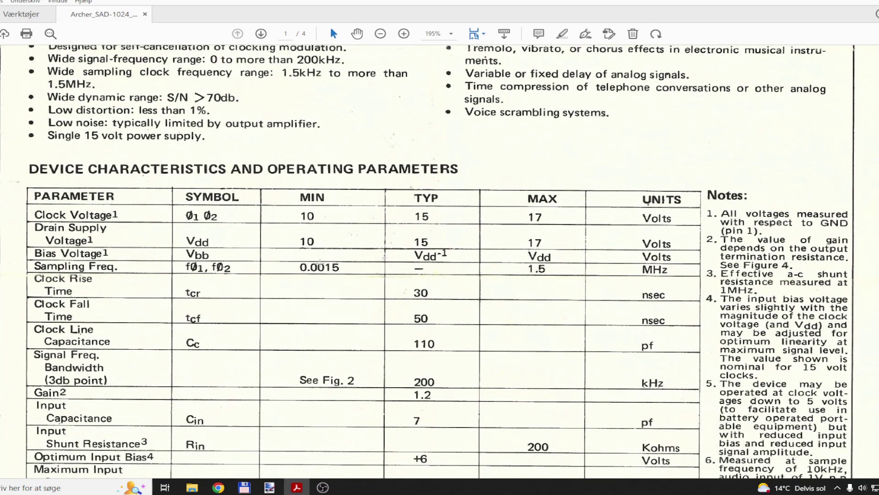
pyautogui.scroll(-1, 499, 268)
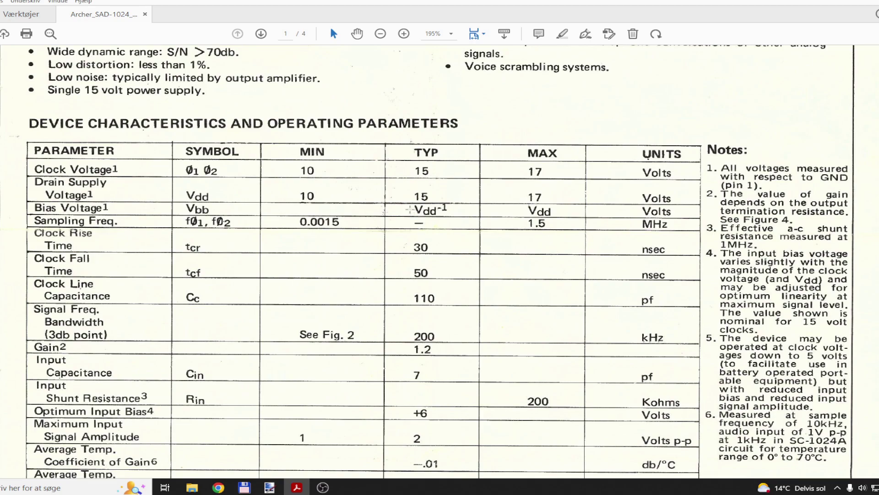
pyautogui.scroll(-1, 410, 209)
pyautogui.scroll(-2, 410, 209)
pyautogui.scroll(-3, 411, 210)
pyautogui.scroll(-2, 410, 210)
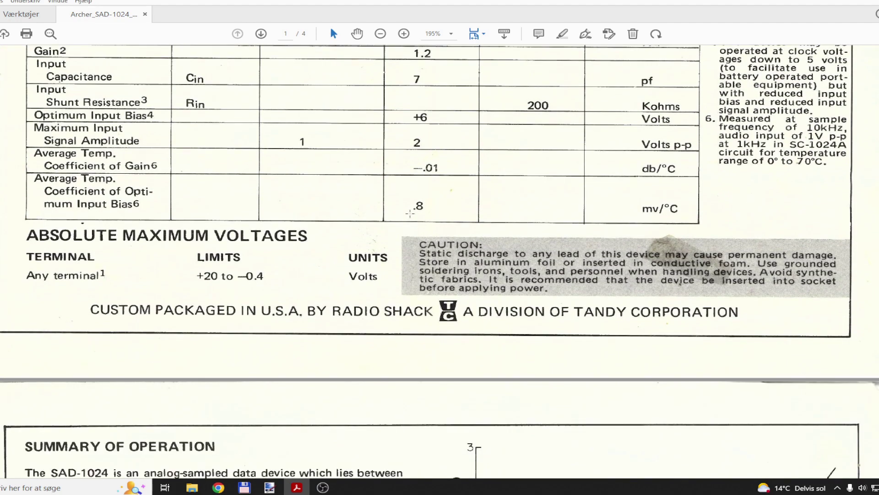
pyautogui.scroll(-2, 410, 213)
pyautogui.scroll(-1, 410, 213)
pyautogui.scroll(-2, 410, 213)
pyautogui.scroll(-3, 410, 213)
pyautogui.scroll(-2, 412, 220)
pyautogui.scroll(-3, 412, 220)
pyautogui.scroll(-2, 413, 220)
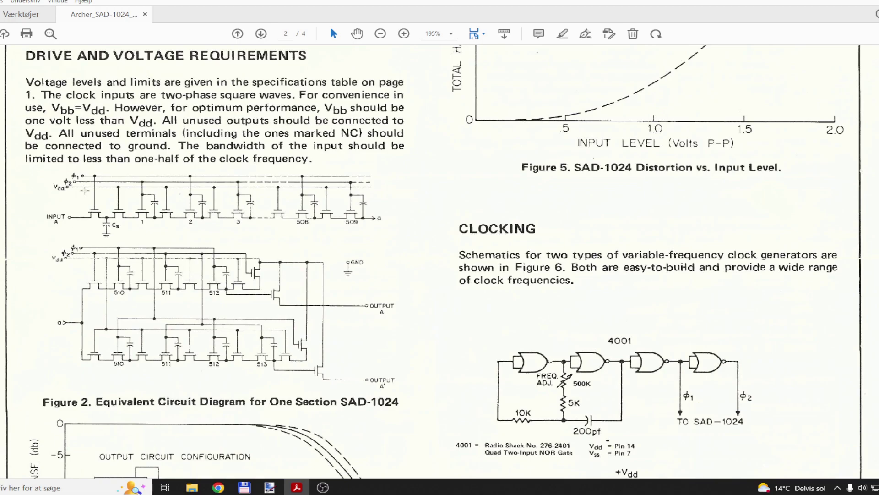
pyautogui.scroll(-2, 111, 238)
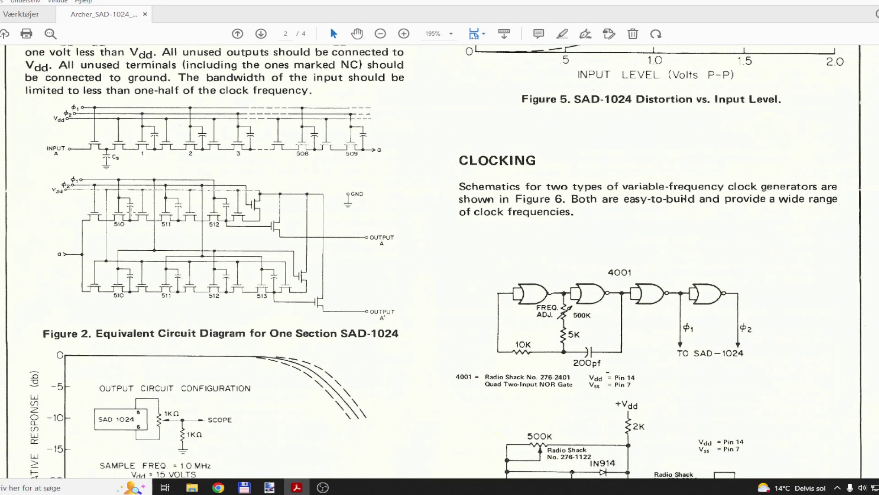
pyautogui.scroll(-2, 139, 207)
pyautogui.scroll(-3, 175, 212)
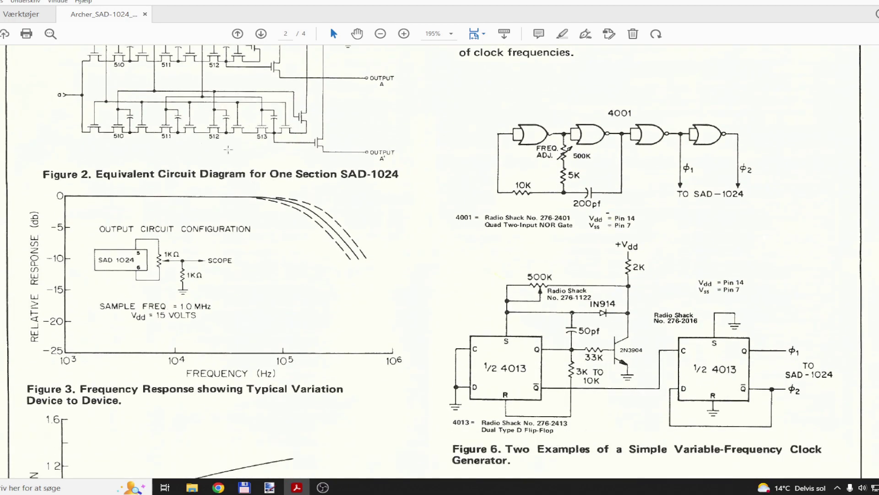
pyautogui.scroll(-1, 231, 151)
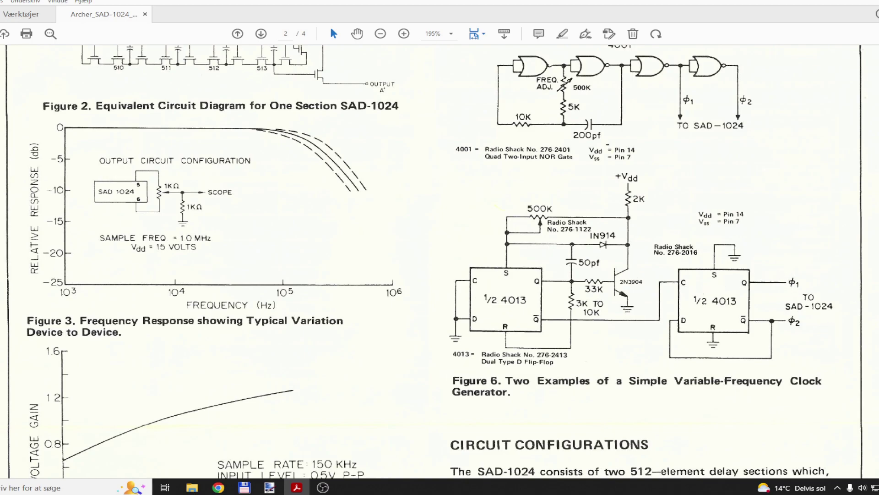
pyautogui.scroll(-5, 377, 190)
pyautogui.scroll(-5, 372, 198)
pyautogui.scroll(-5, 371, 198)
pyautogui.scroll(-5, 368, 209)
pyautogui.scroll(-4, 364, 203)
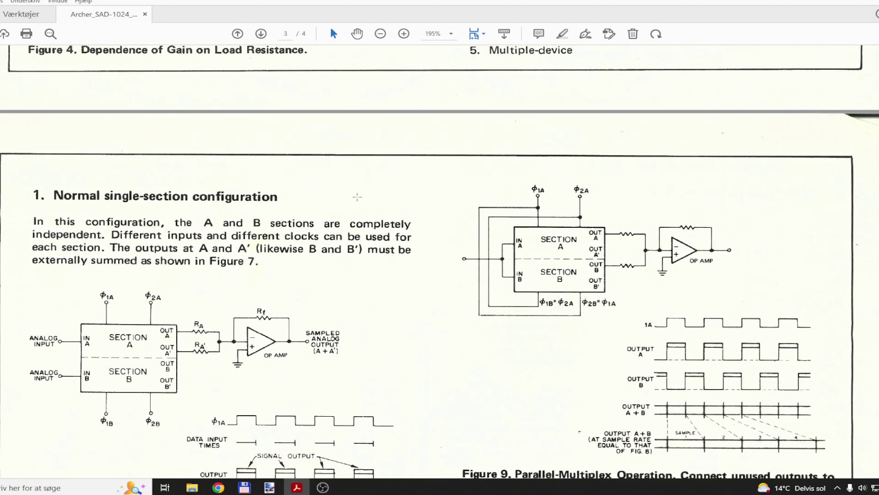
pyautogui.scroll(-4, 358, 197)
pyautogui.scroll(-1, 358, 198)
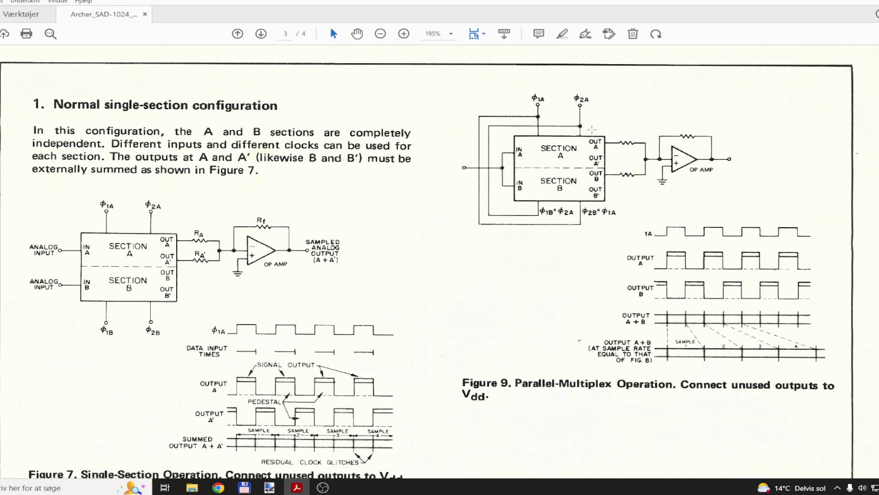
pyautogui.scroll(-2, 304, 235)
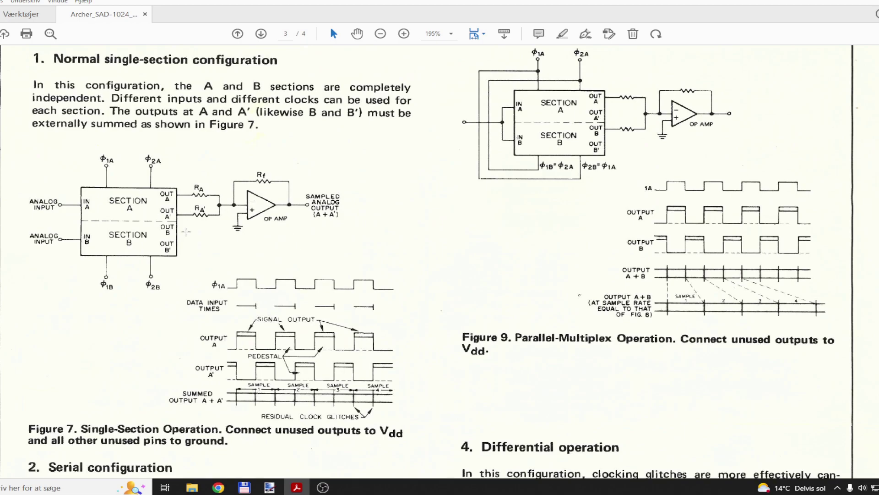
pyautogui.scroll(-3, 387, 237)
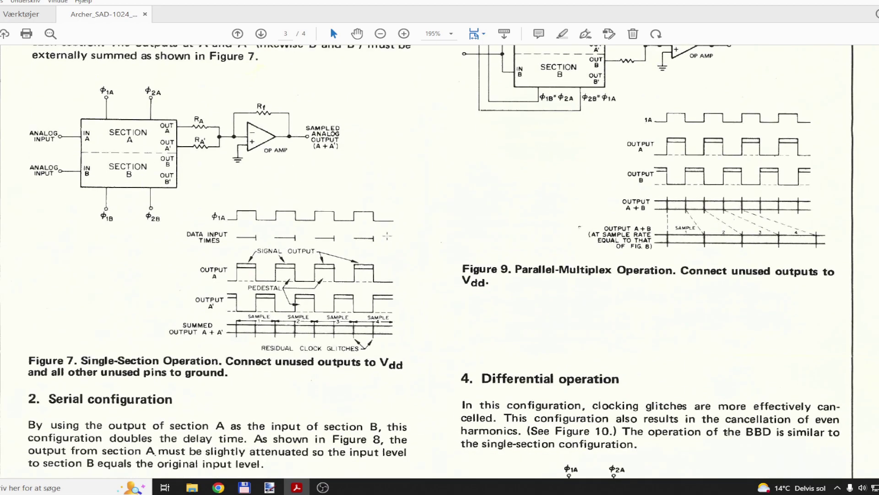
pyautogui.scroll(-4, 387, 237)
pyautogui.scroll(-4, 387, 236)
pyautogui.scroll(-4, 387, 237)
pyautogui.scroll(-3, 389, 230)
pyautogui.scroll(-2, 400, 187)
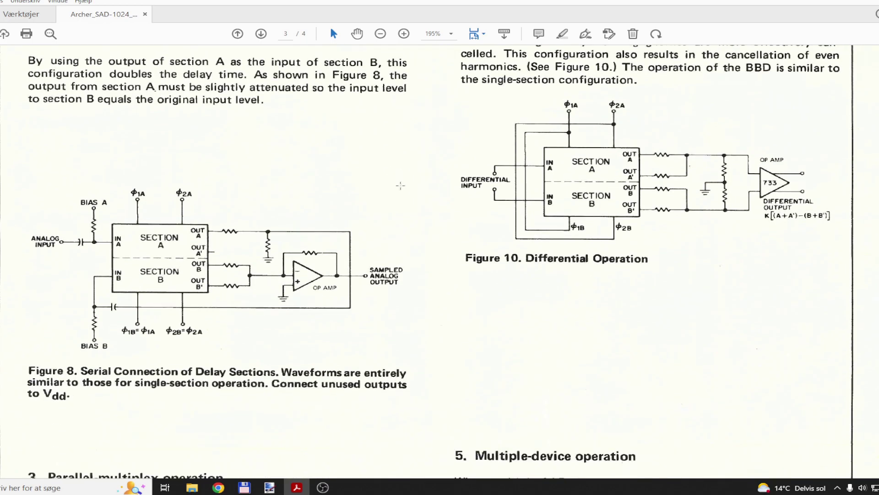
pyautogui.scroll(-2, 400, 187)
pyautogui.scroll(-2, 400, 187)
pyautogui.scroll(-2, 400, 187)
pyautogui.scroll(-2, 400, 187)
pyautogui.scroll(-2, 400, 186)
pyautogui.scroll(-2, 401, 187)
pyautogui.scroll(-2, 400, 187)
pyautogui.scroll(-2, 410, 179)
pyautogui.scroll(-2, 410, 179)
pyautogui.scroll(-2, 410, 179)
pyautogui.scroll(-2, 412, 181)
pyautogui.scroll(-2, 413, 181)
pyautogui.scroll(-2, 420, 171)
pyautogui.scroll(-2, 419, 175)
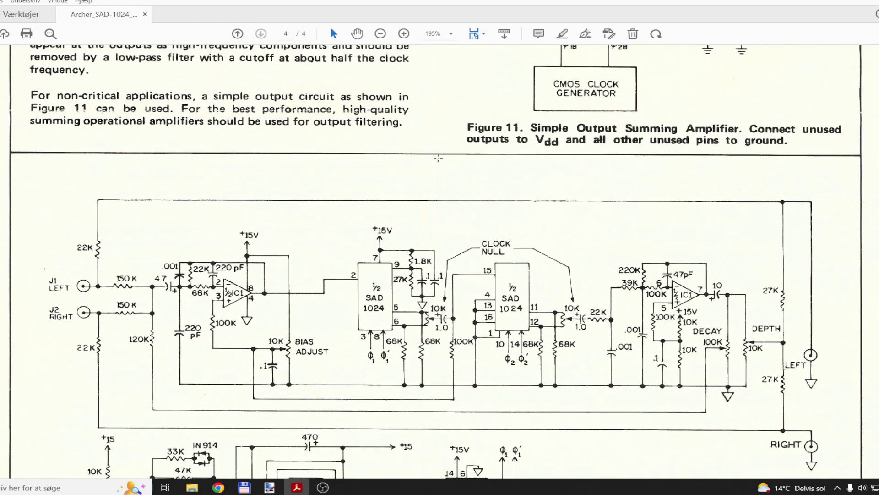
pyautogui.scroll(-2, 438, 159)
pyautogui.scroll(-1, 437, 159)
pyautogui.scroll(-2, 434, 135)
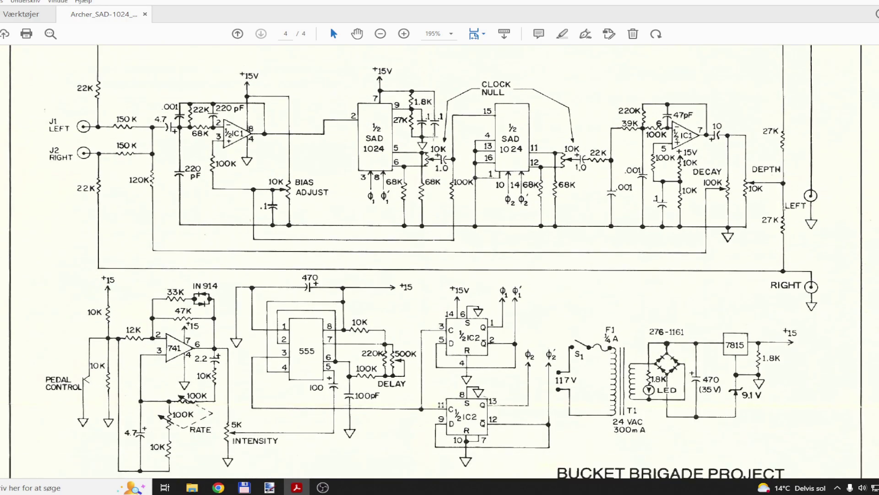
pyautogui.scroll(-1, 433, 136)
pyautogui.scroll(-2, 434, 136)
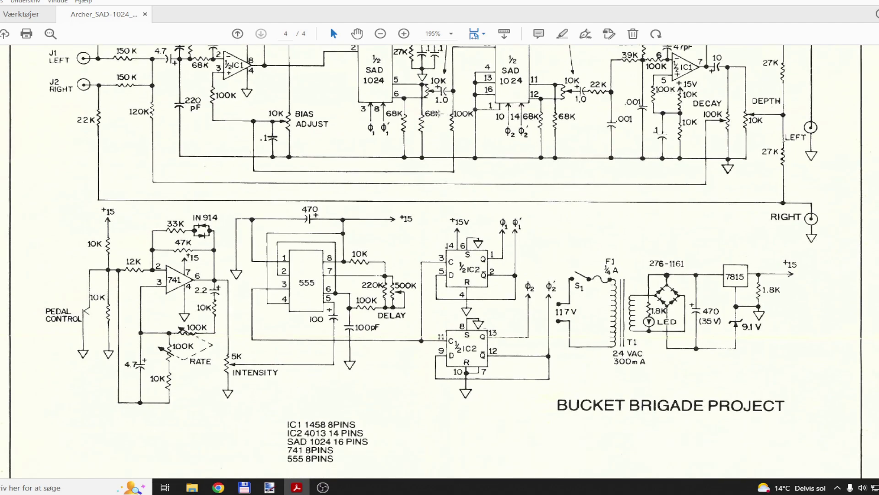
pyautogui.scroll(-2, 457, 186)
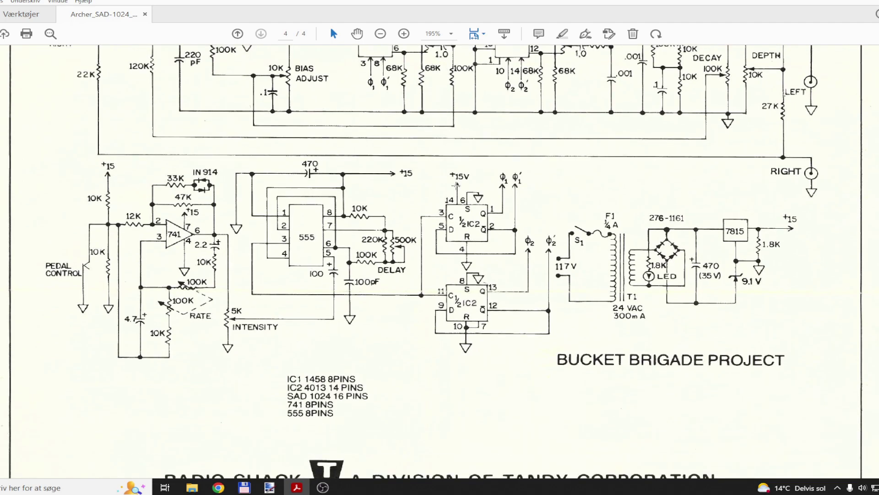
pyautogui.scroll(-2, 456, 186)
pyautogui.scroll(-1, 456, 186)
pyautogui.scroll(-2, 456, 186)
pyautogui.scroll(-1, 457, 186)
pyautogui.scroll(-1, 456, 186)
pyautogui.scroll(-1, 457, 167)
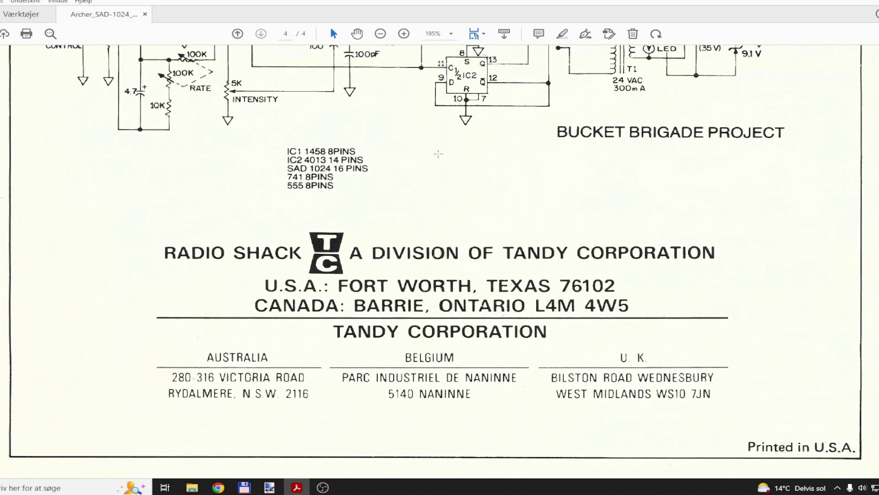
pyautogui.scroll(1, 437, 154)
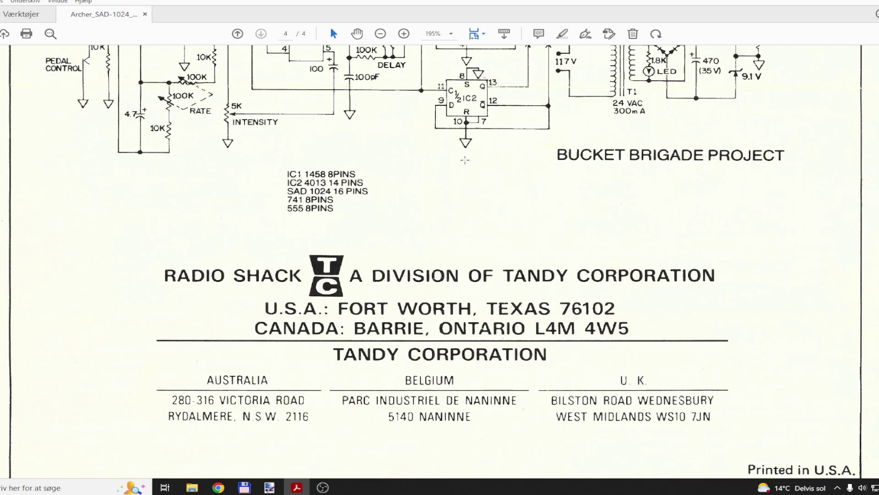
pyautogui.scroll(2, 465, 160)
pyautogui.scroll(3, 465, 160)
pyautogui.scroll(2, 465, 159)
pyautogui.scroll(3, 464, 206)
pyautogui.scroll(2, 465, 207)
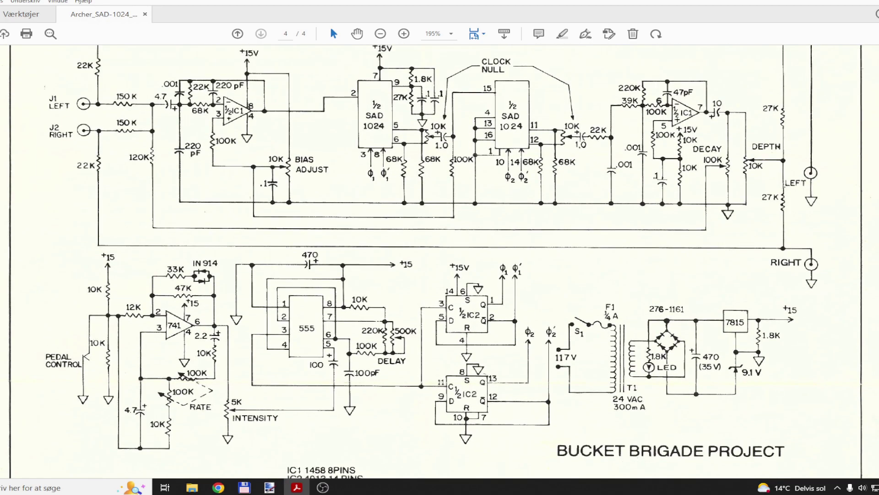